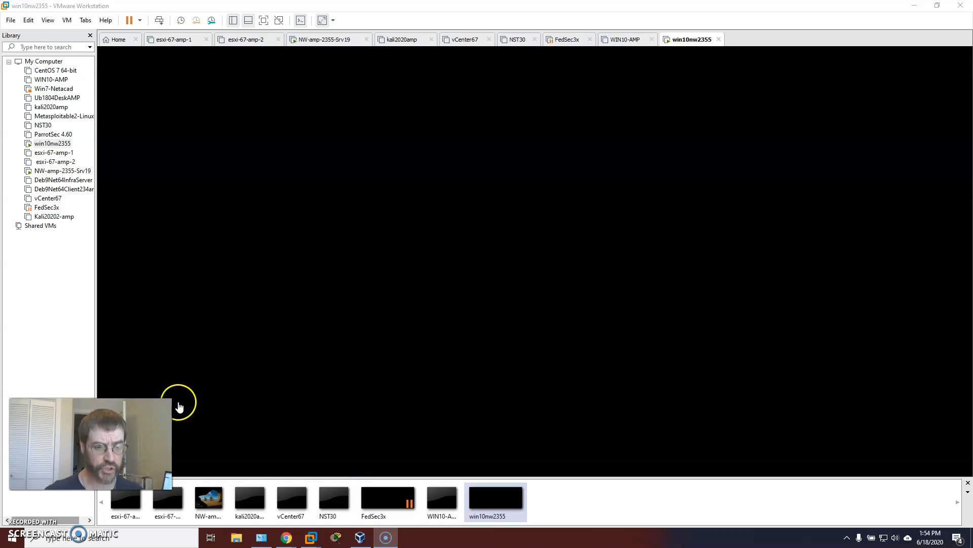
Step: Check the consoles of the win10nw2355 and NW-amp-2355-Srv19 virtual machines
{"action": "left_click", "coordinate": [446, 291]}
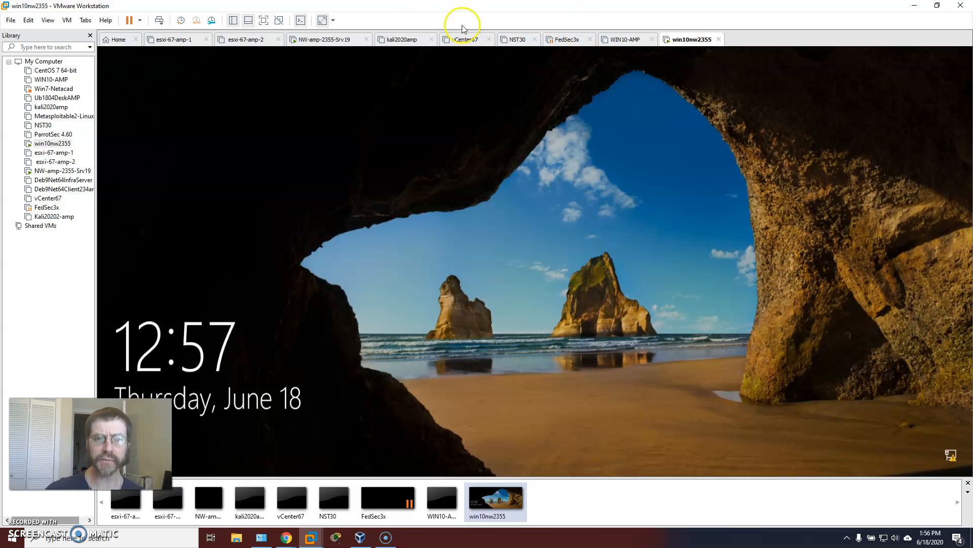
{"action": "left_click", "coordinate": [327, 40]}
{"action": "left_click", "coordinate": [333, 180]}
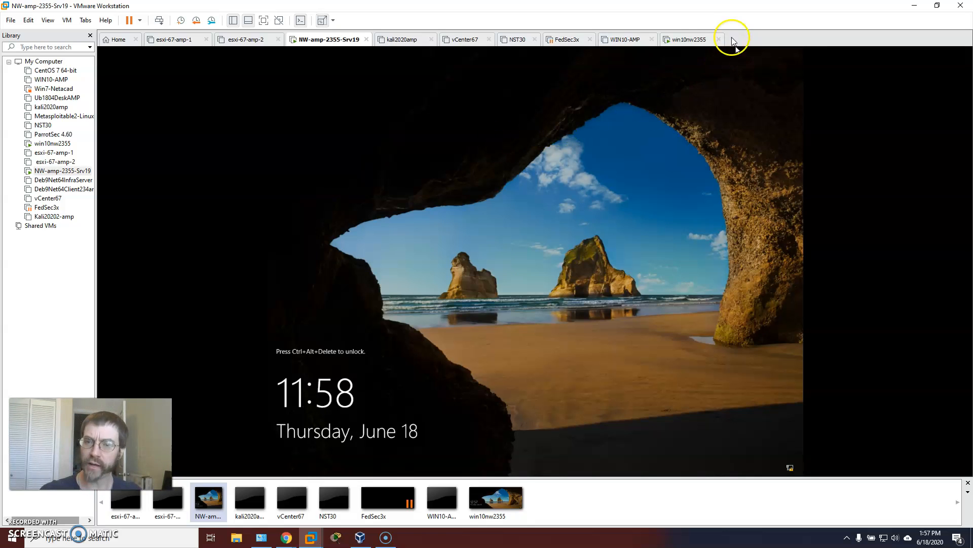
{"action": "left_click", "coordinate": [700, 41]}
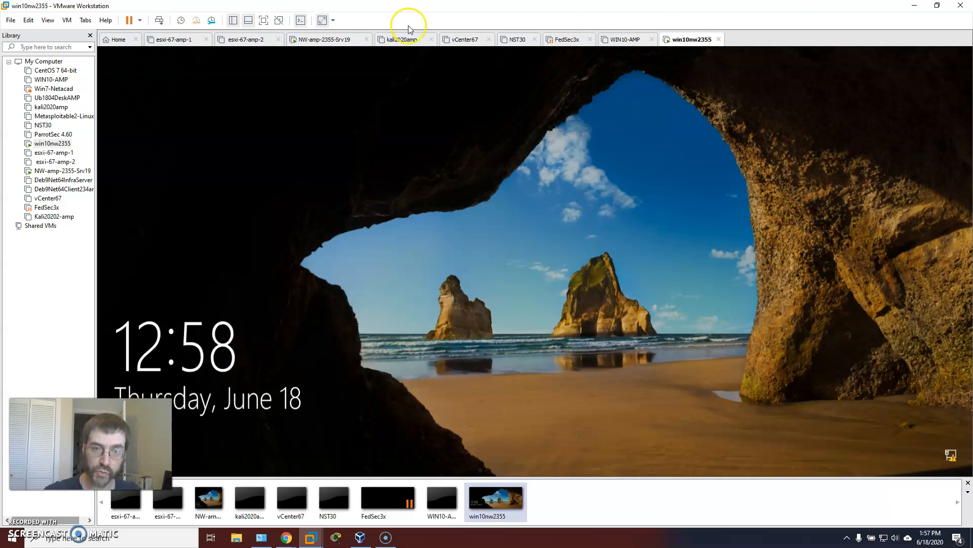
{"action": "left_click", "coordinate": [317, 40]}
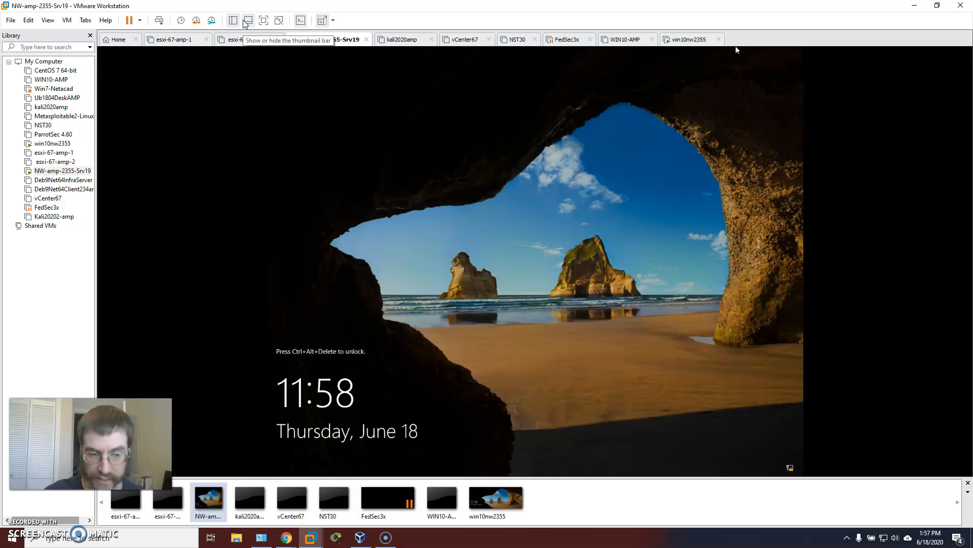
Step: Start creating a new virtual machine with the Typical configuration and a blank hard disk, without installer media
{"action": "left_click", "coordinate": [68, 20]}
{"action": "mouse_move", "coordinate": [10, 21]}
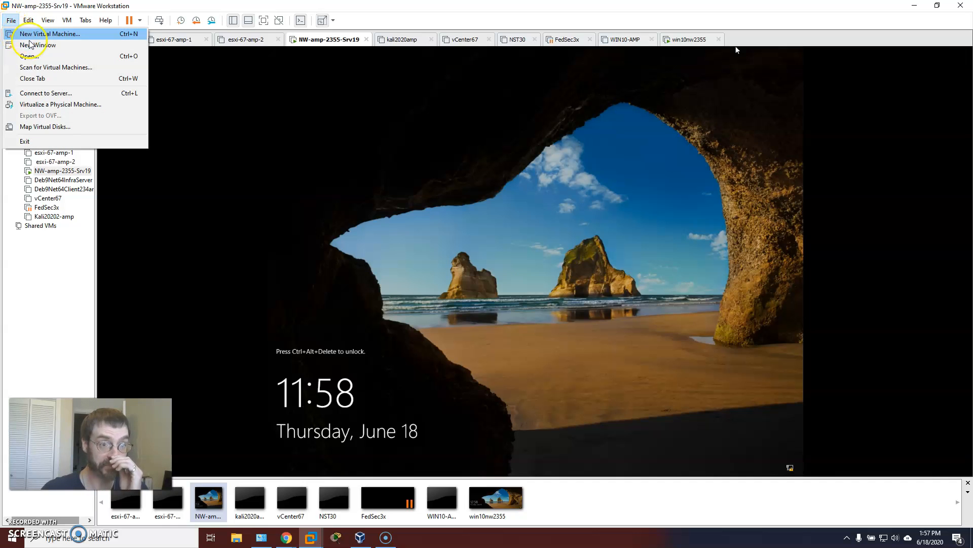
{"action": "left_click", "coordinate": [30, 34]}
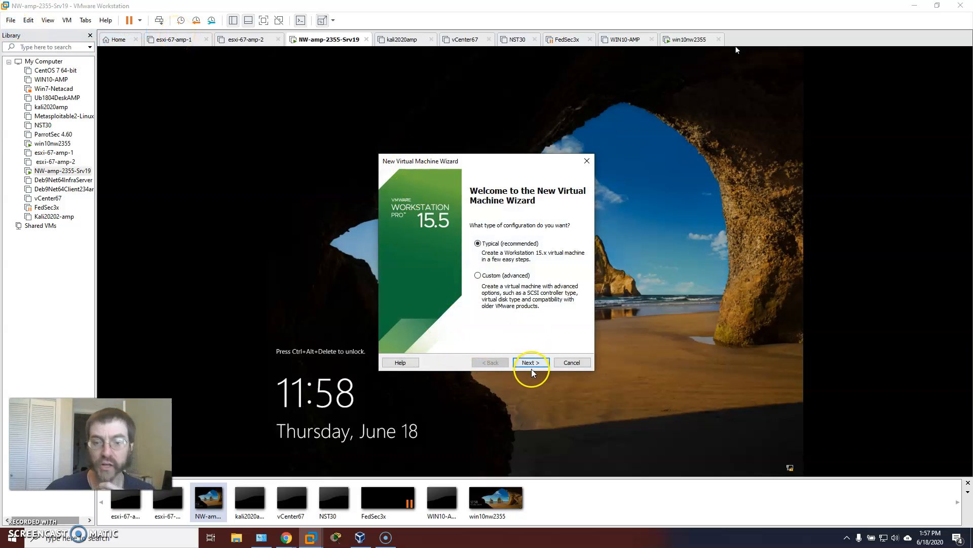
{"action": "left_click", "coordinate": [531, 363]}
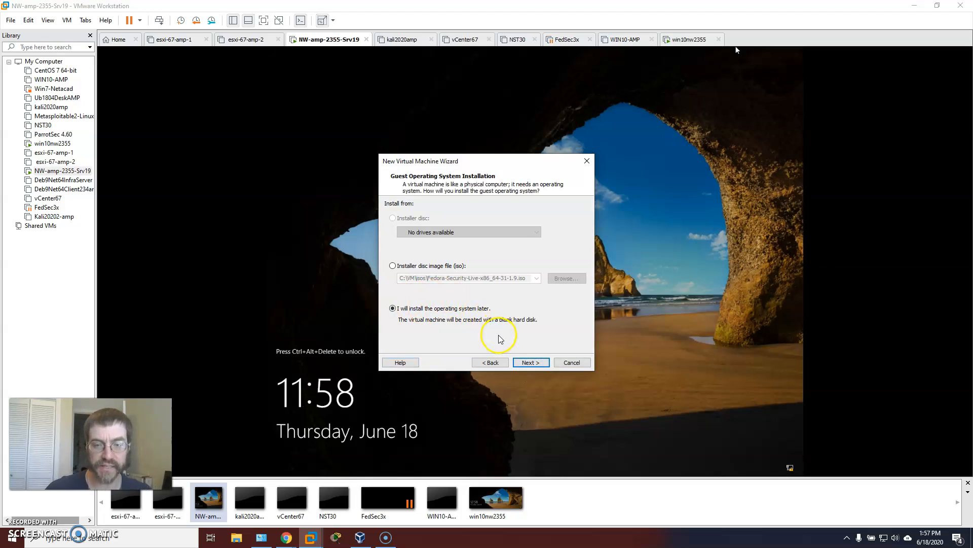
{"action": "left_click", "coordinate": [529, 363]}
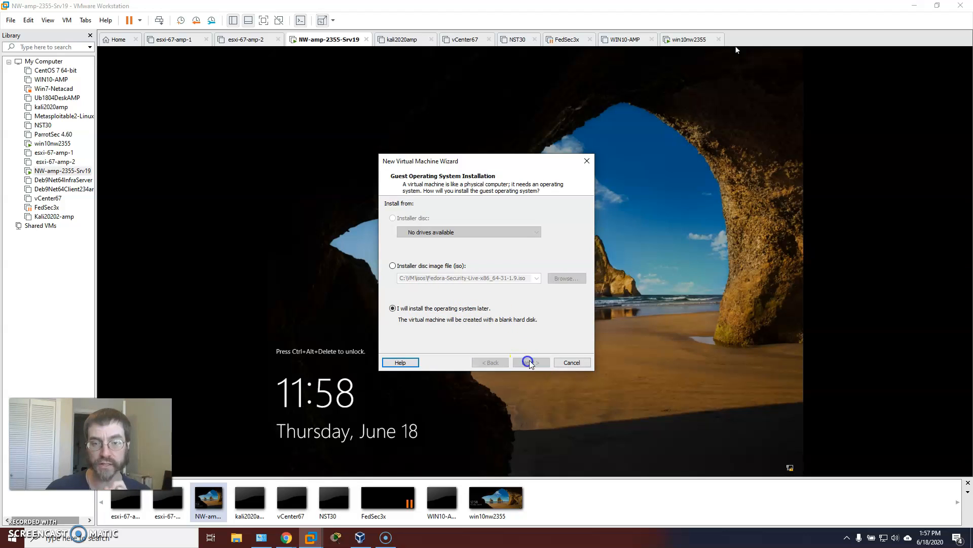
Step: Choose Microsoft Windows as the guest operating system and Windows Server 2016 as its version
{"action": "left_click", "coordinate": [389, 215]}
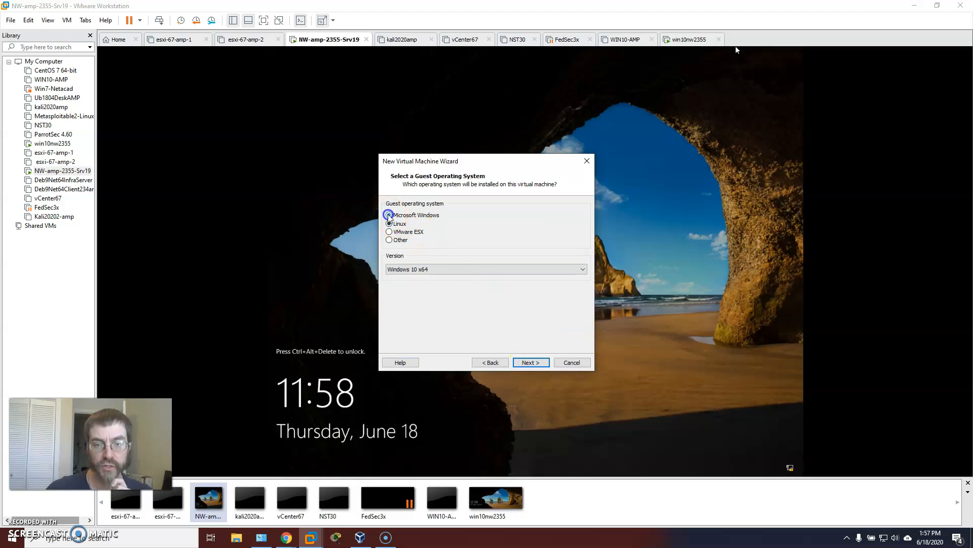
{"action": "left_click", "coordinate": [466, 268]}
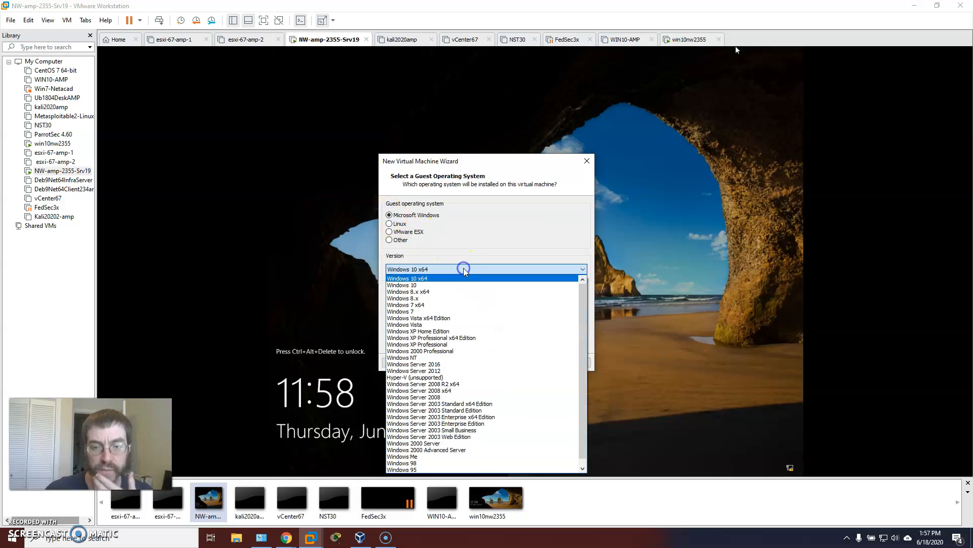
{"action": "left_click", "coordinate": [449, 364]}
{"action": "left_click", "coordinate": [531, 361]}
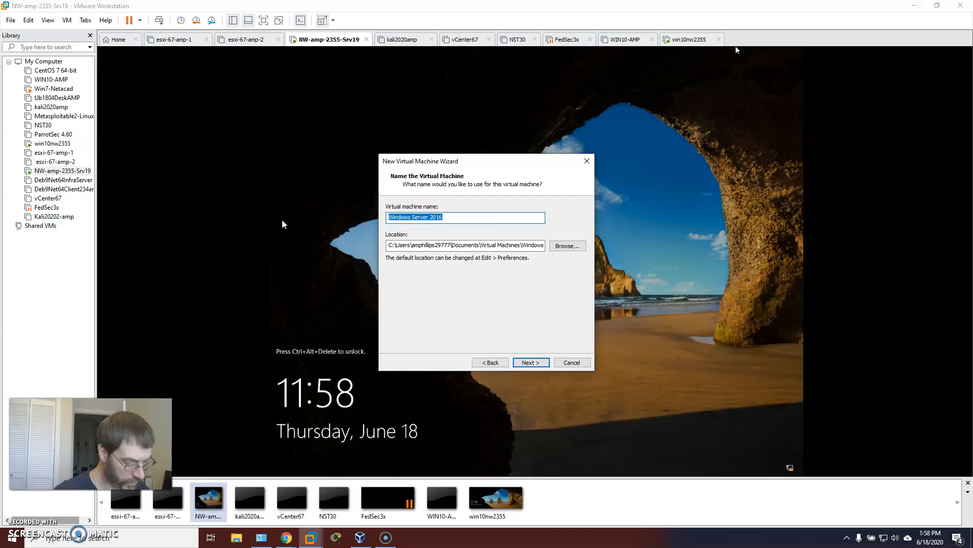
Step: Name the new virtual machine Srv2k16sysctr
{"action": "type", "text": "w"}
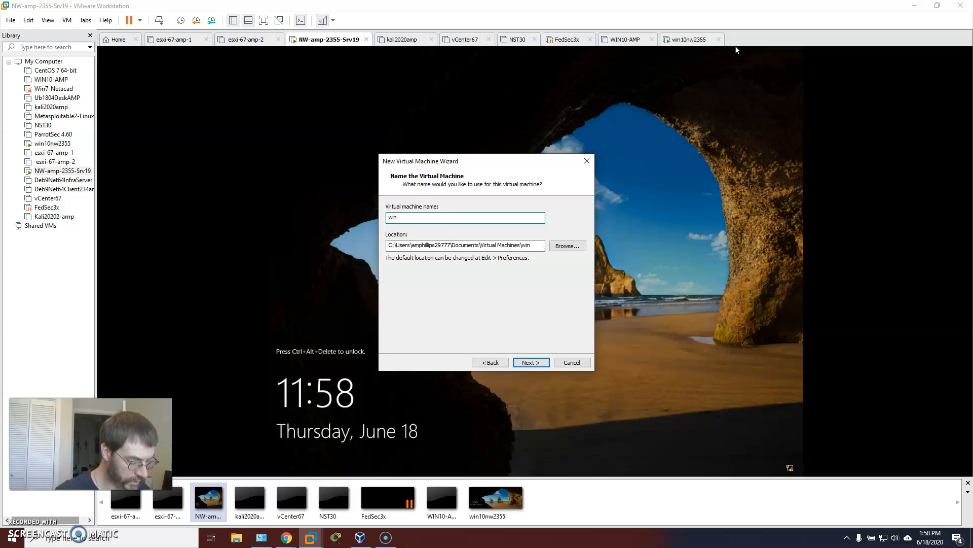
{"action": "key", "text": "BackSpace"}
{"action": "type", "text": "Srv"}
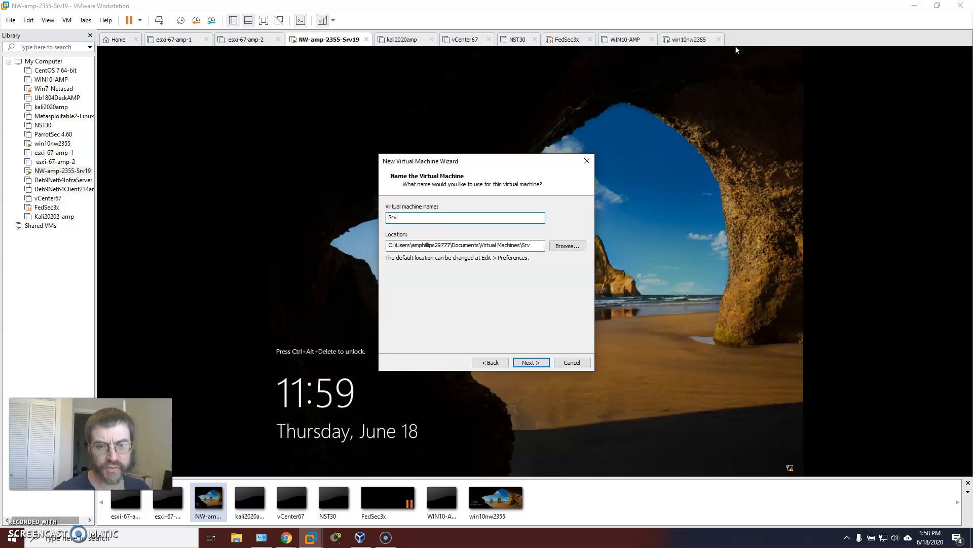
{"action": "type", "text": "2k16"}
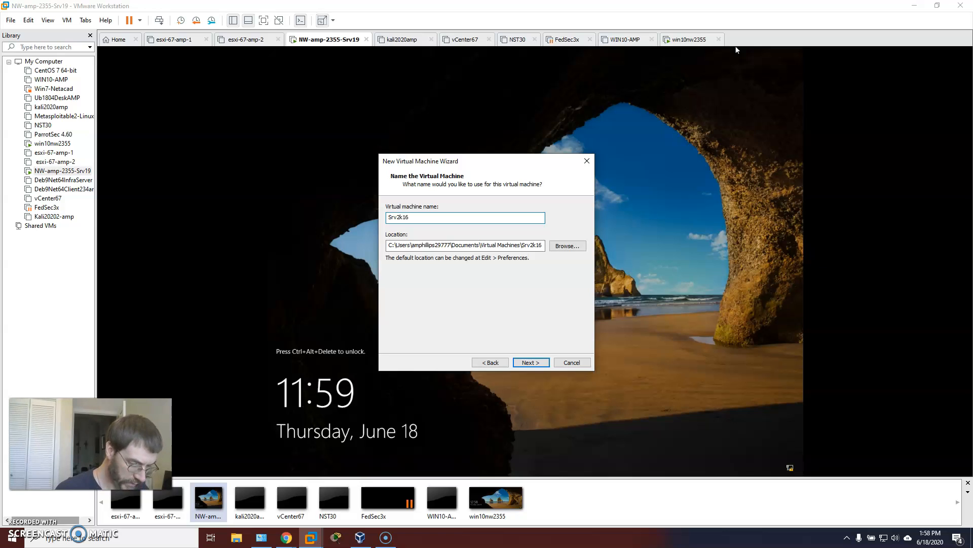
{"action": "type", "text": "vmm"}
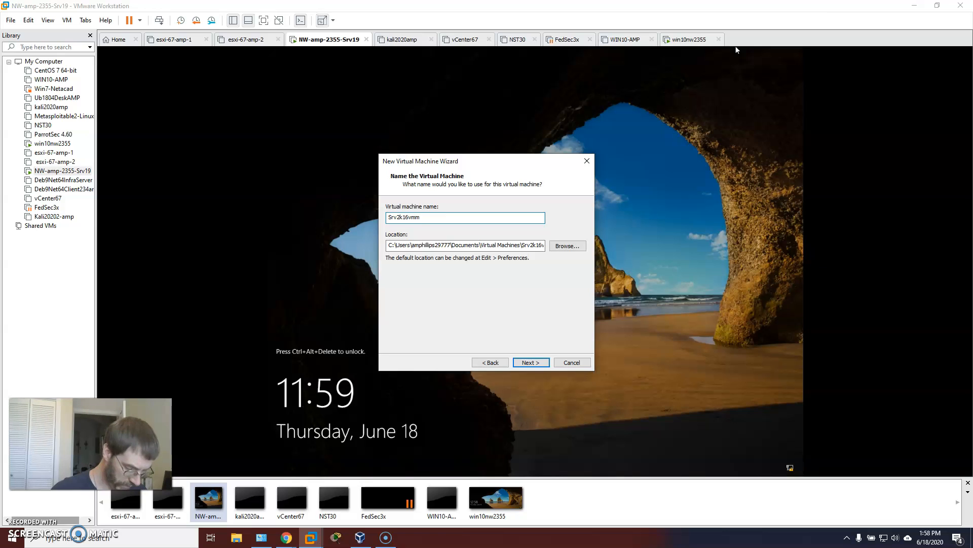
{"action": "key", "text": "BackSpace"}
{"action": "key", "text": "BackSpace"}
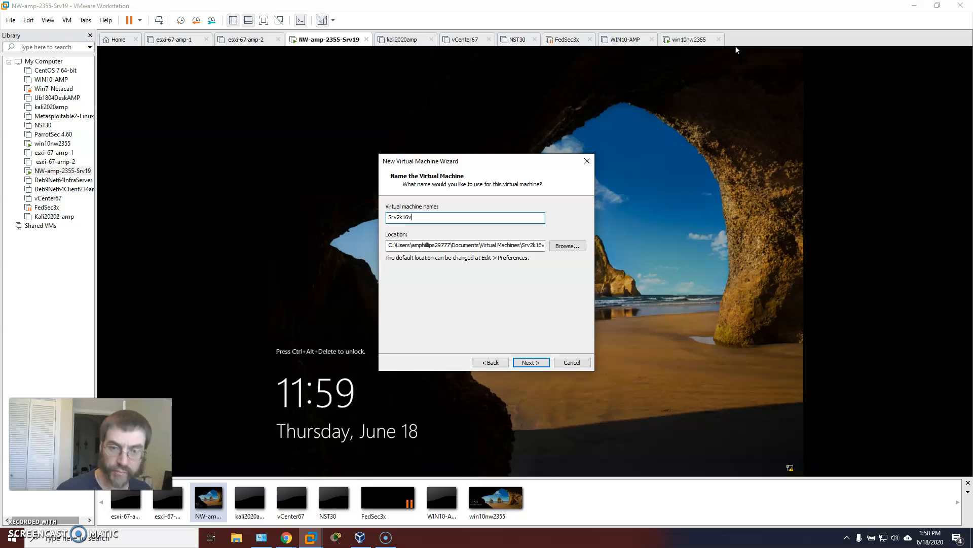
{"action": "type", "text": "ysctr"}
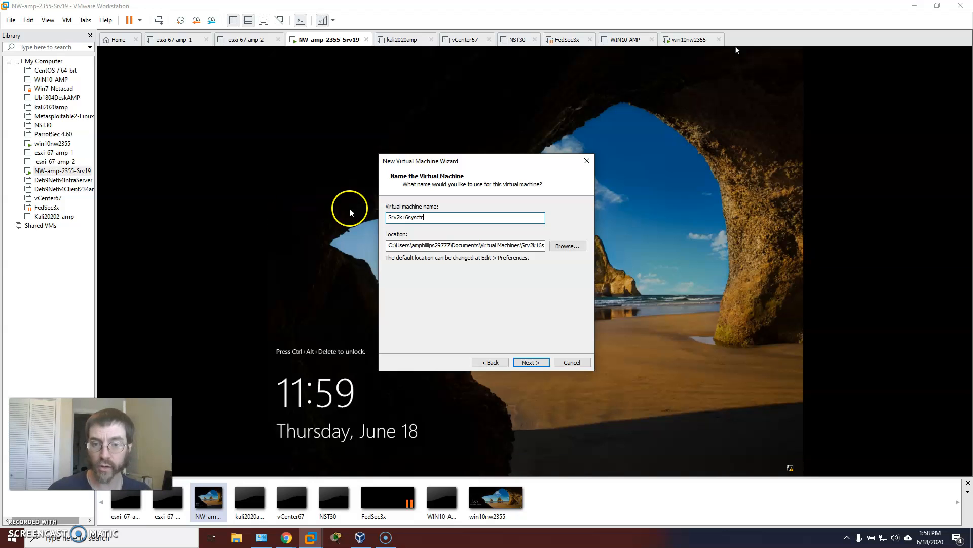
Step: Set the virtual machine's location to the vms folder on the New Volume (D:) drive
{"action": "left_click", "coordinate": [564, 251]}
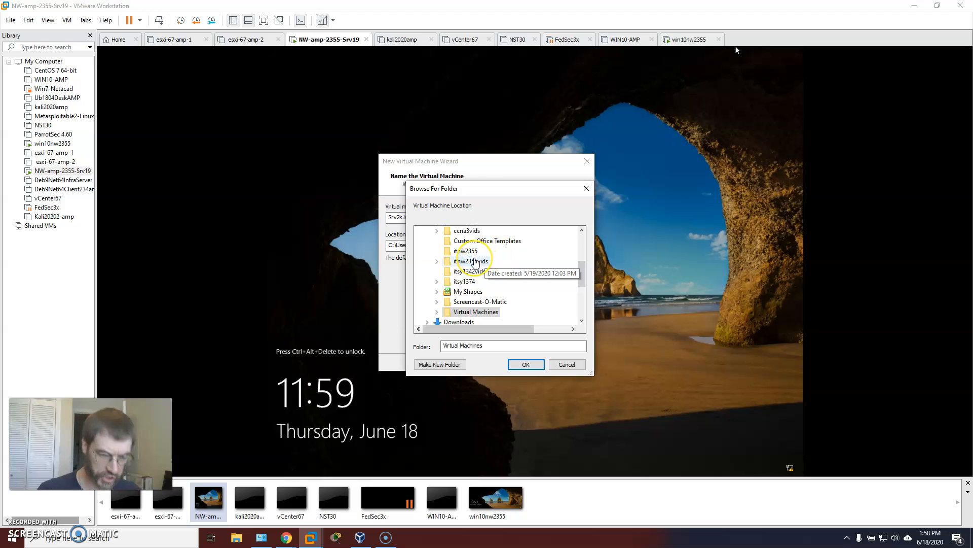
{"action": "scroll", "coordinate": [477, 266], "scroll_direction": "down", "scroll_amount": 3}
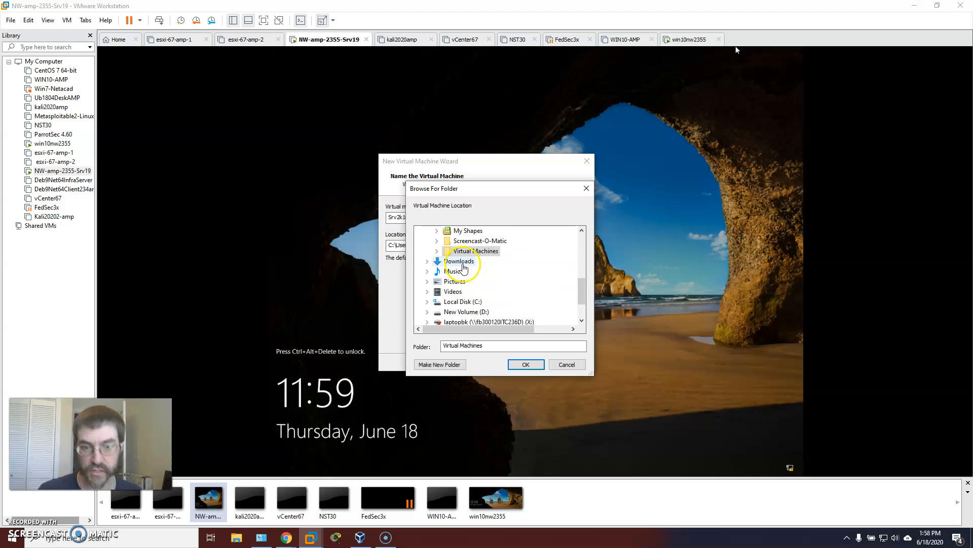
{"action": "left_click", "coordinate": [512, 282]}
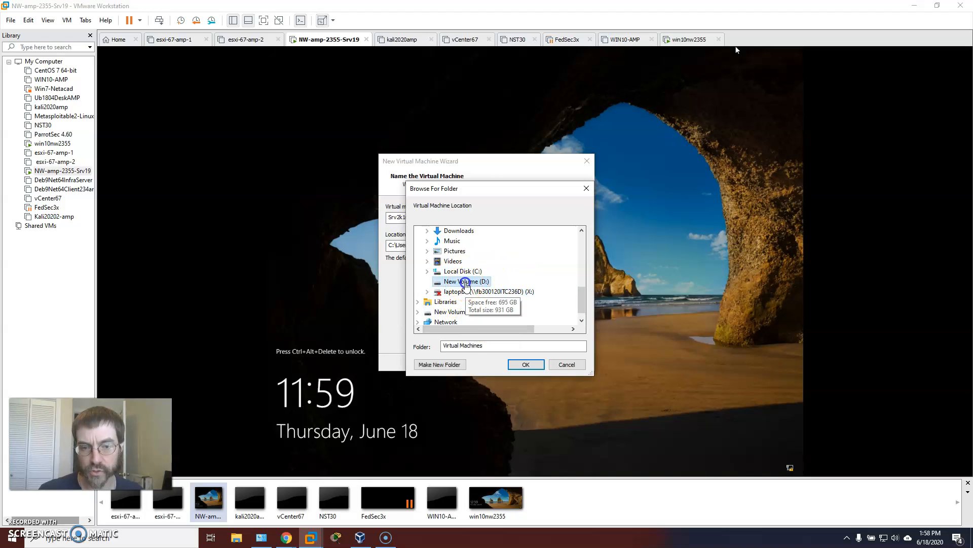
{"action": "left_click", "coordinate": [460, 312]}
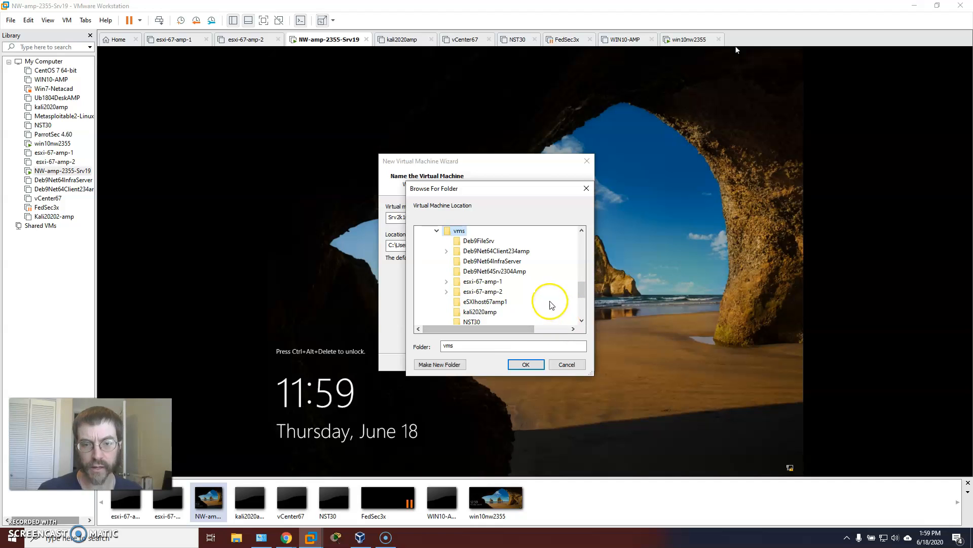
{"action": "scroll", "coordinate": [529, 299], "scroll_direction": "up", "scroll_amount": 1}
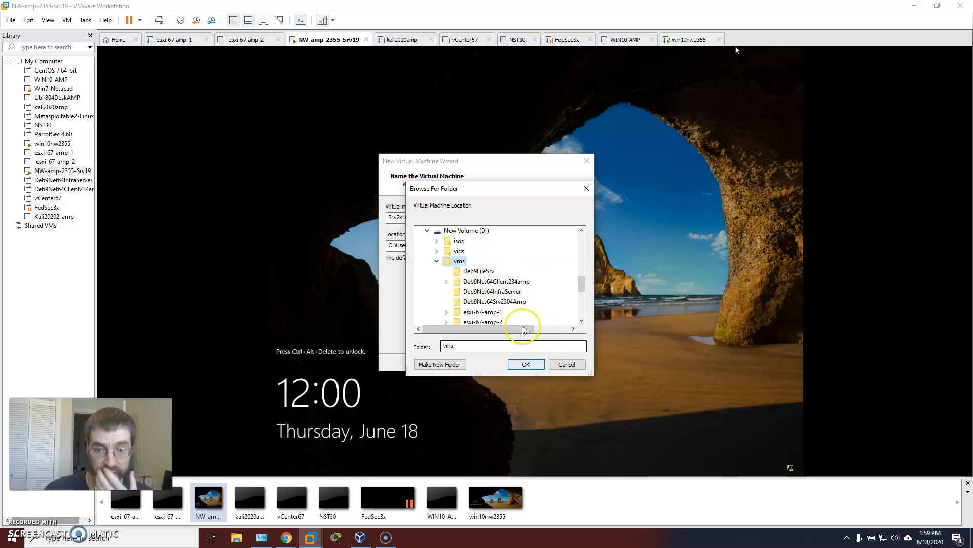
{"action": "scroll", "coordinate": [514, 277], "scroll_direction": "down", "scroll_amount": 1}
{"action": "scroll", "coordinate": [512, 271], "scroll_direction": "down", "scroll_amount": 1}
{"action": "scroll", "coordinate": [499, 299], "scroll_direction": "down", "scroll_amount": 1}
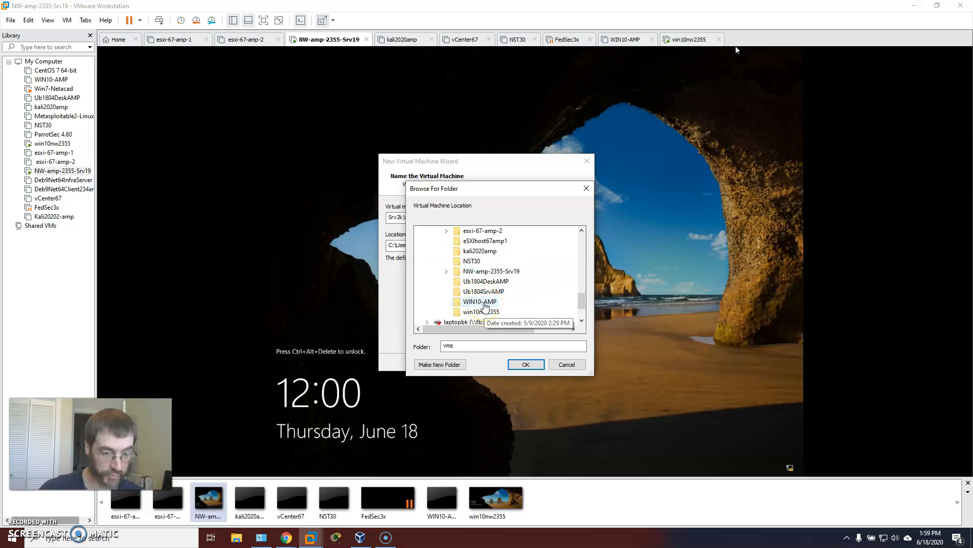
{"action": "left_click", "coordinate": [527, 365]}
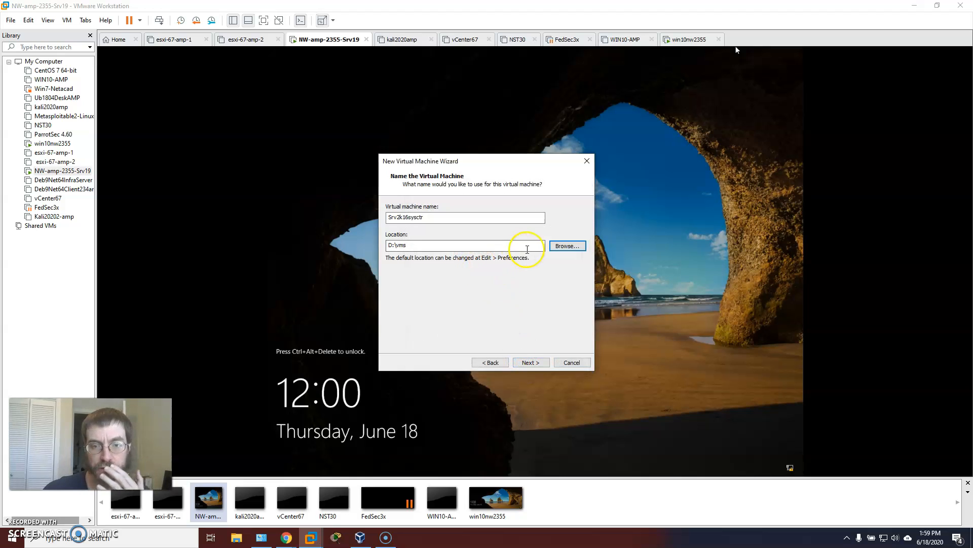
Step: Set the maximum disk size to 50 GB, with the virtual disk split into multiple files
{"action": "left_click", "coordinate": [530, 362]}
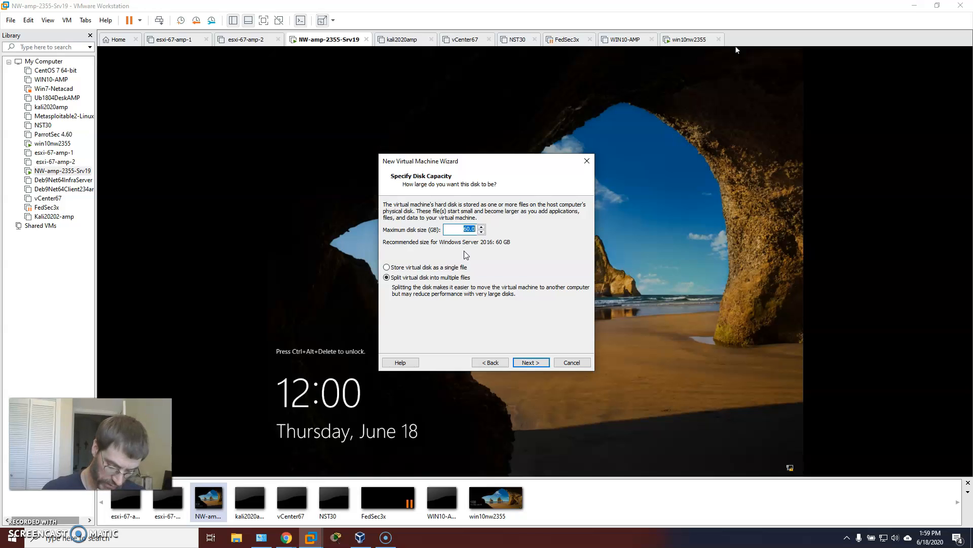
{"action": "type", "text": "50"}
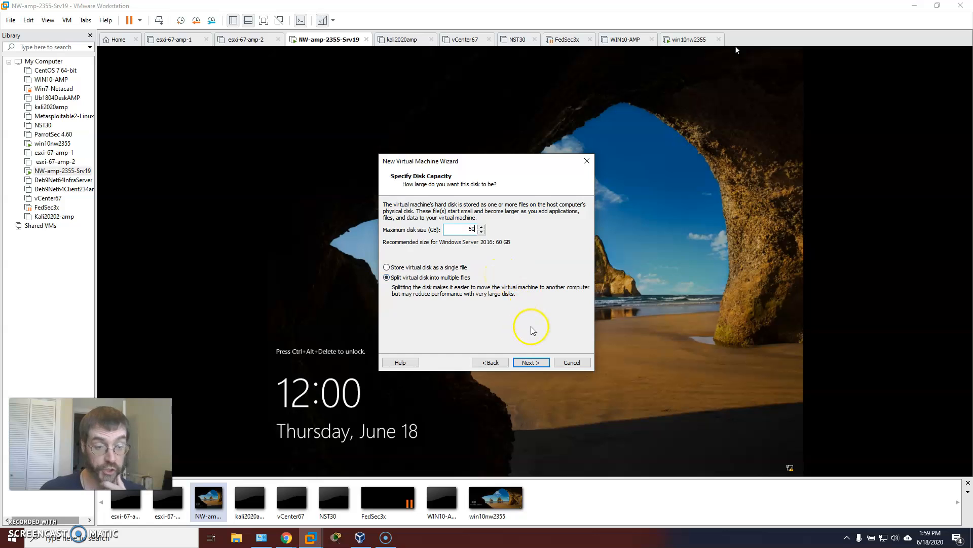
{"action": "left_click", "coordinate": [534, 363]}
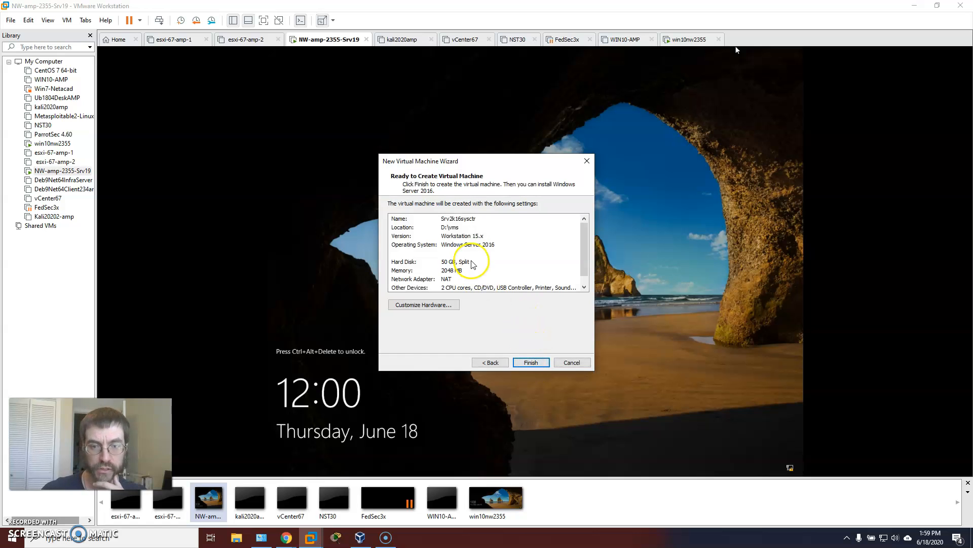
Step: Customize the new virtual machine's hardware by setting its memory to 8192 MB
{"action": "left_click", "coordinate": [443, 307]}
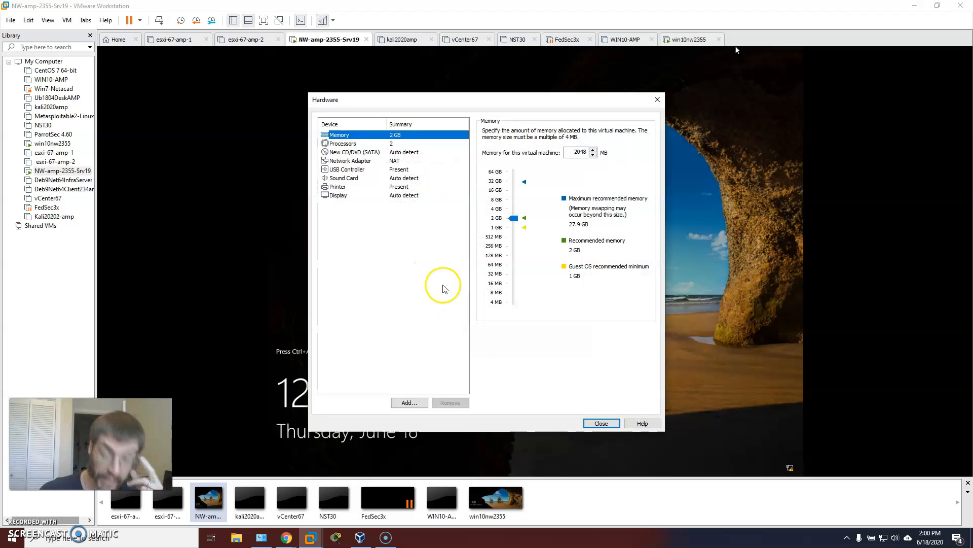
{"action": "left_click", "coordinate": [513, 202]}
{"action": "left_click", "coordinate": [513, 200]}
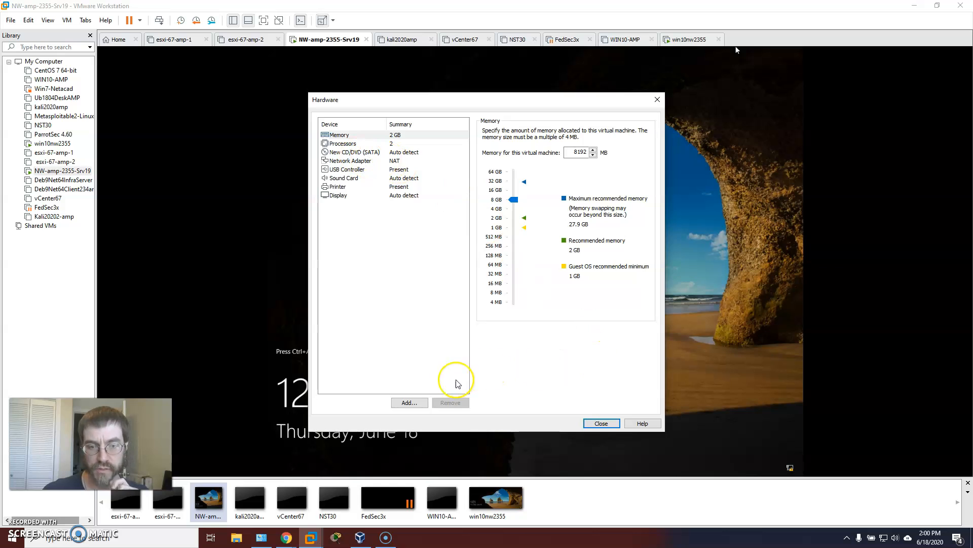
{"action": "left_click", "coordinate": [604, 423]}
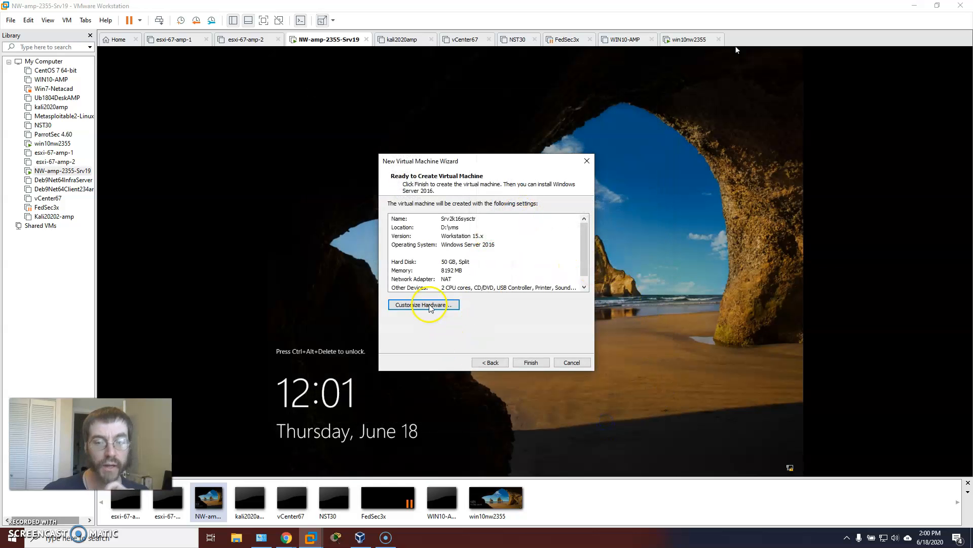
Step: Set the new virtual machine's CD/DVD drive to use an ISO image file and browse to the isos folder on New Volume (D:)
{"action": "left_click", "coordinate": [431, 305]}
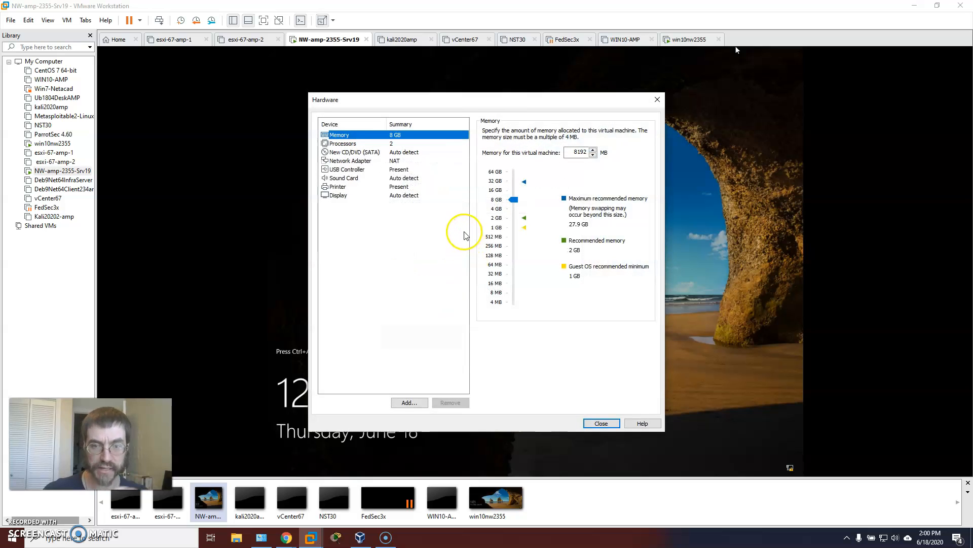
{"action": "left_click", "coordinate": [353, 153]}
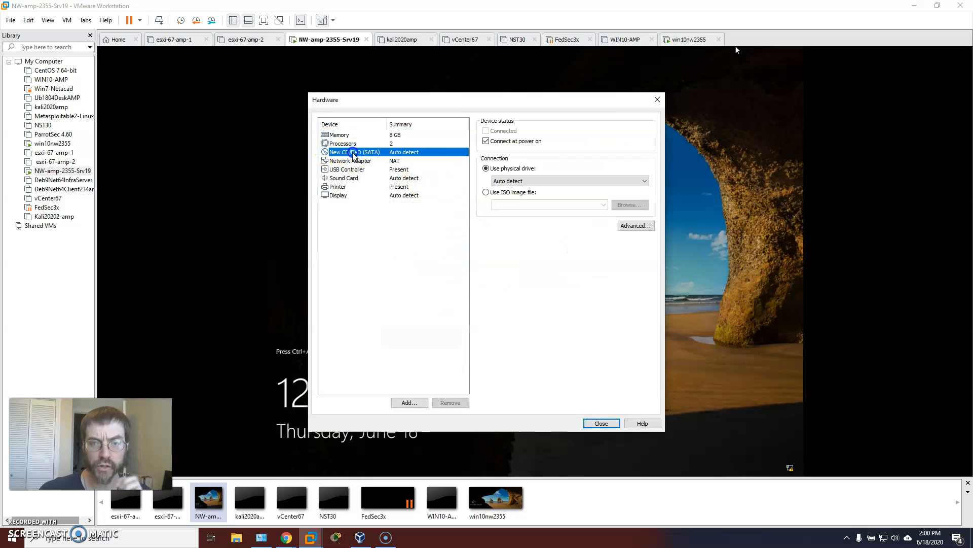
{"action": "left_click", "coordinate": [486, 192]}
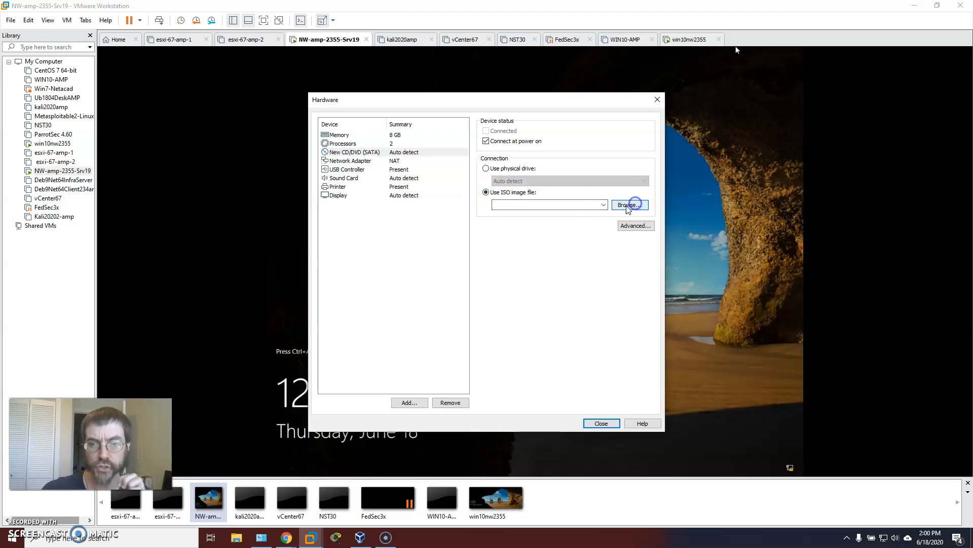
{"action": "left_click", "coordinate": [631, 207]}
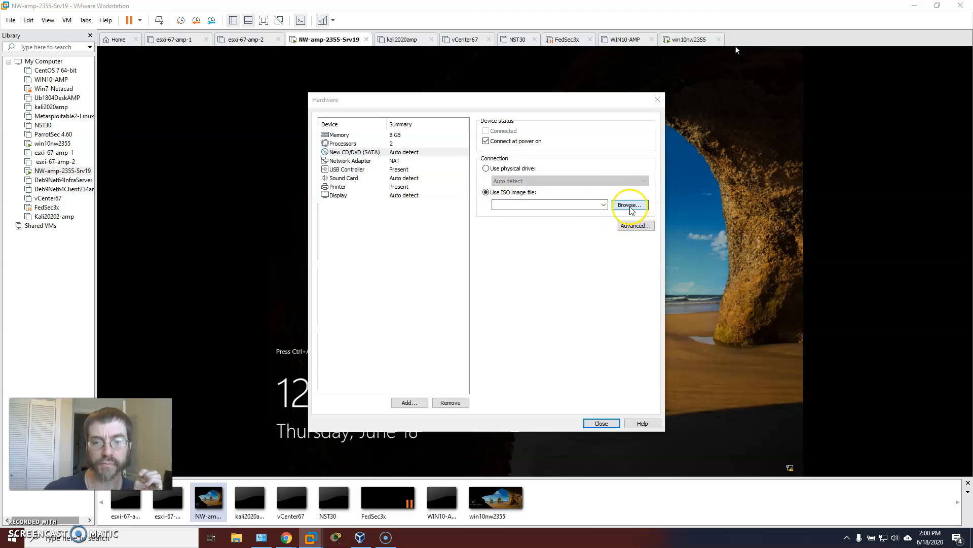
{"action": "left_click", "coordinate": [592, 209]}
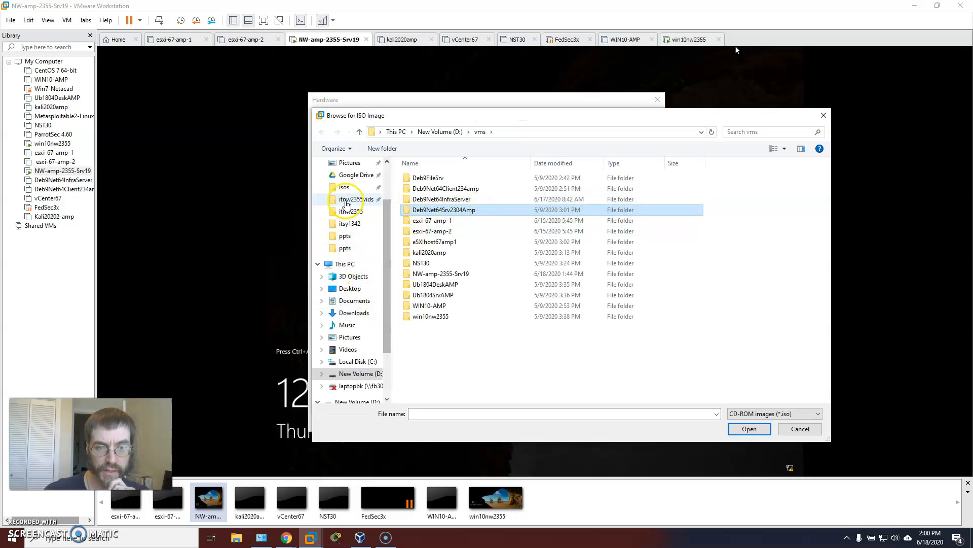
{"action": "left_click", "coordinate": [322, 373]}
{"action": "left_click", "coordinate": [348, 361]}
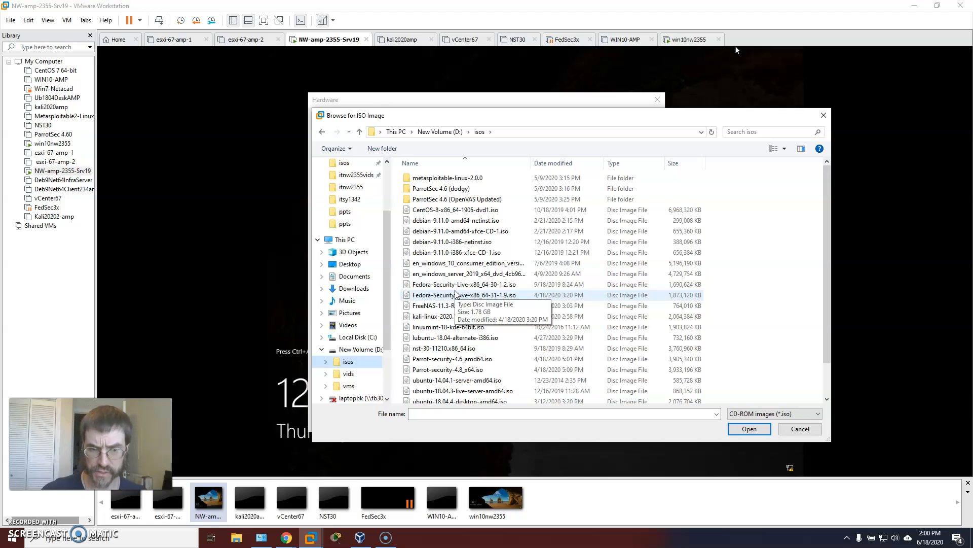
Step: Attach Windows_Server_2016_Datacenter_EVAL_en-us_14393_refresh (1).ISO as the CD/DVD drive's image file
{"action": "scroll", "coordinate": [494, 290], "scroll_direction": "down", "scroll_amount": 1}
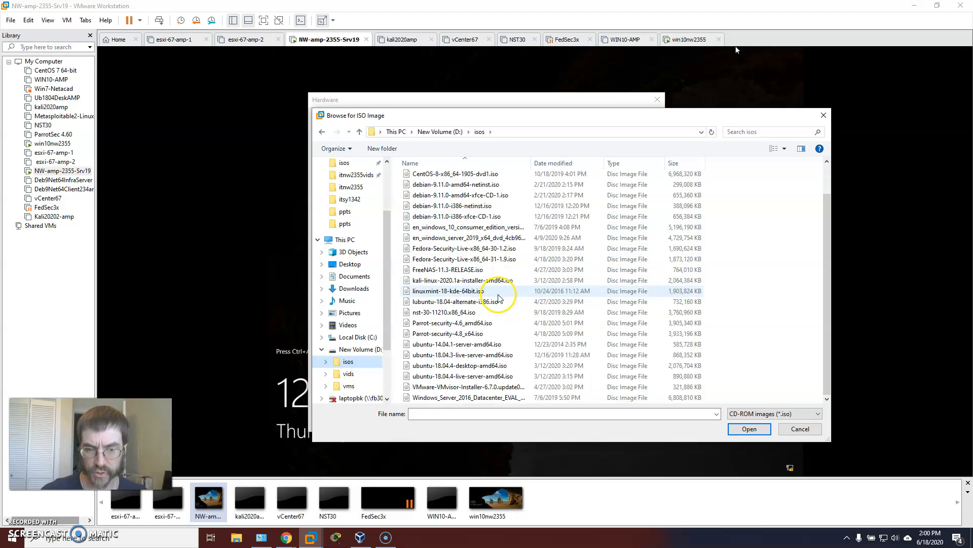
{"action": "left_click_drag", "start_coordinate": [530, 163], "coordinate": [630, 164]}
{"action": "left_click", "coordinate": [502, 397]}
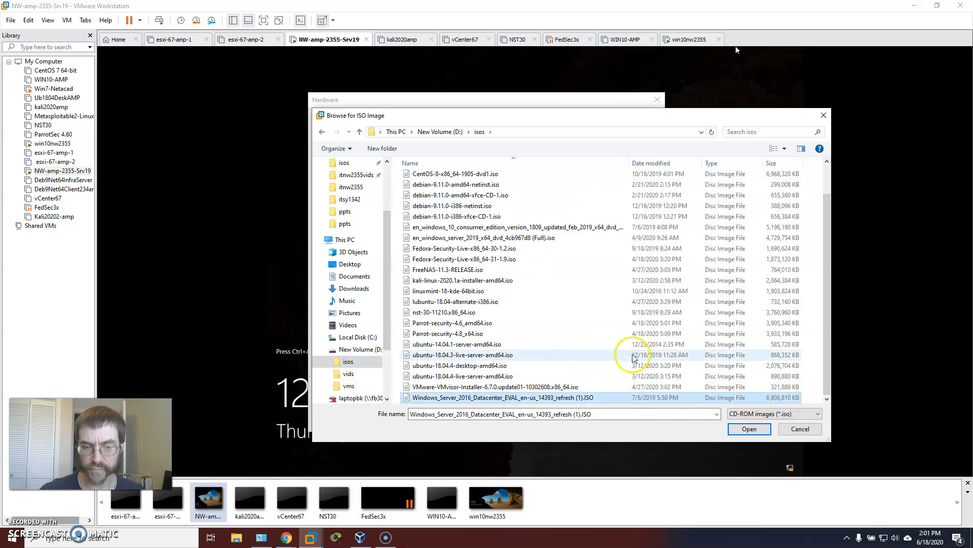
{"action": "left_click", "coordinate": [533, 237]}
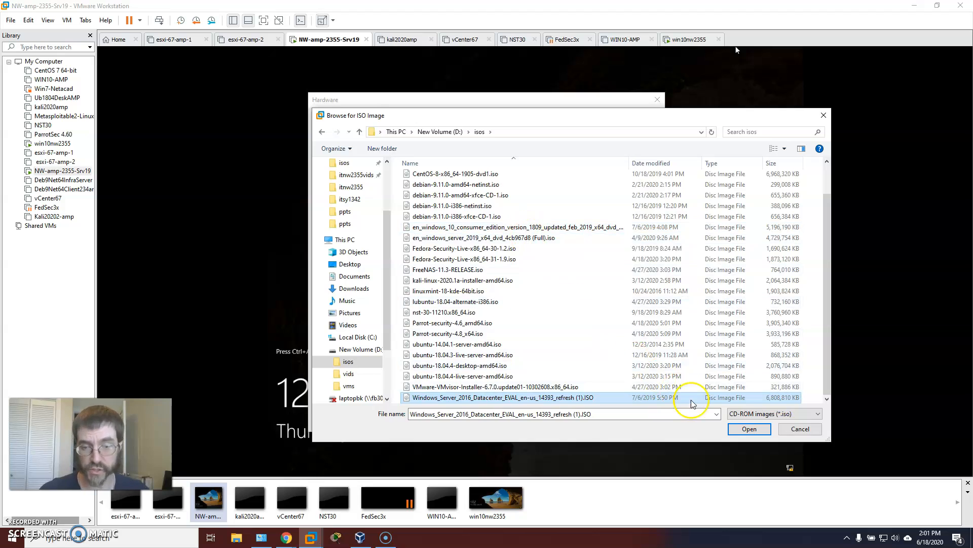
{"action": "left_click", "coordinate": [749, 429]}
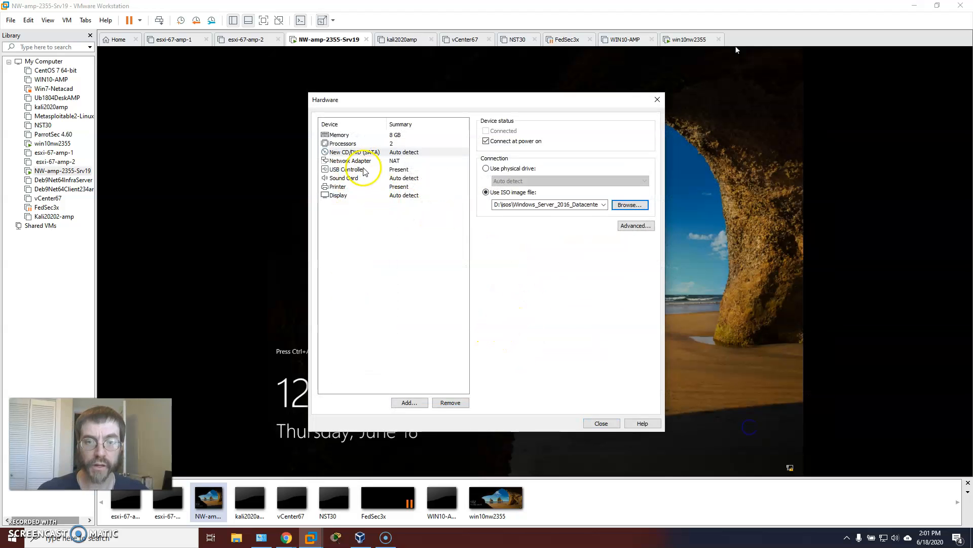
Step: Try the LAN segment option for the network adapter, check the available segments, and return the connection to NAT
{"action": "left_click", "coordinate": [349, 162]}
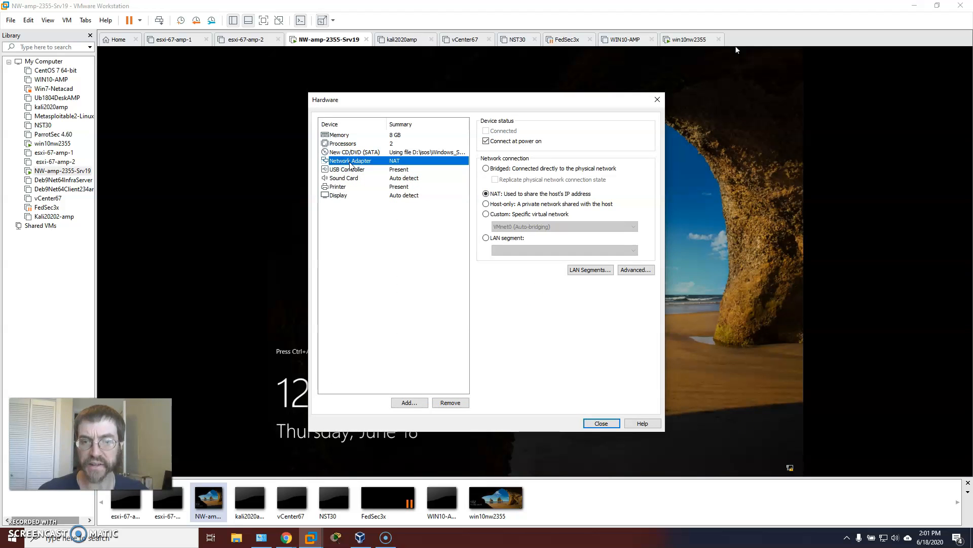
{"action": "left_click", "coordinate": [486, 238]}
{"action": "left_click", "coordinate": [513, 250]}
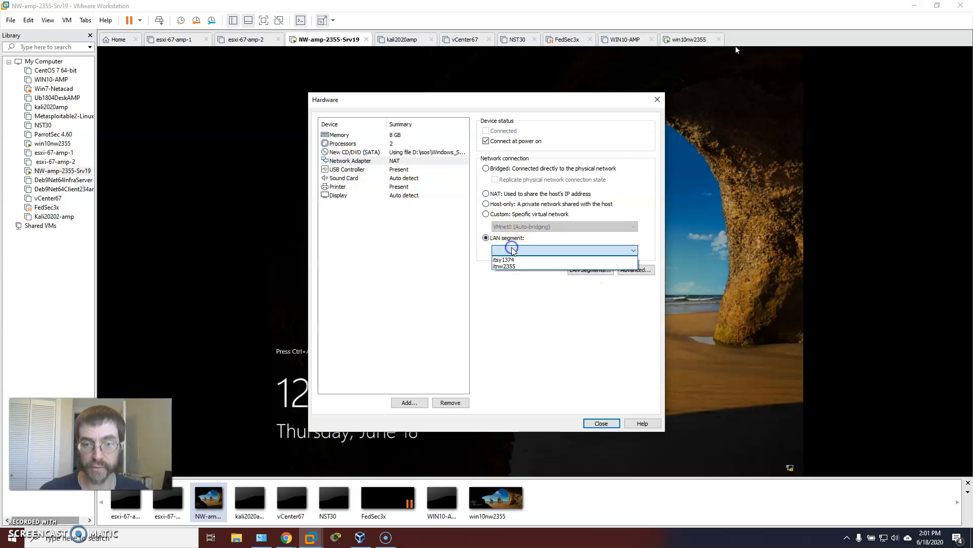
{"action": "left_click", "coordinate": [485, 192]}
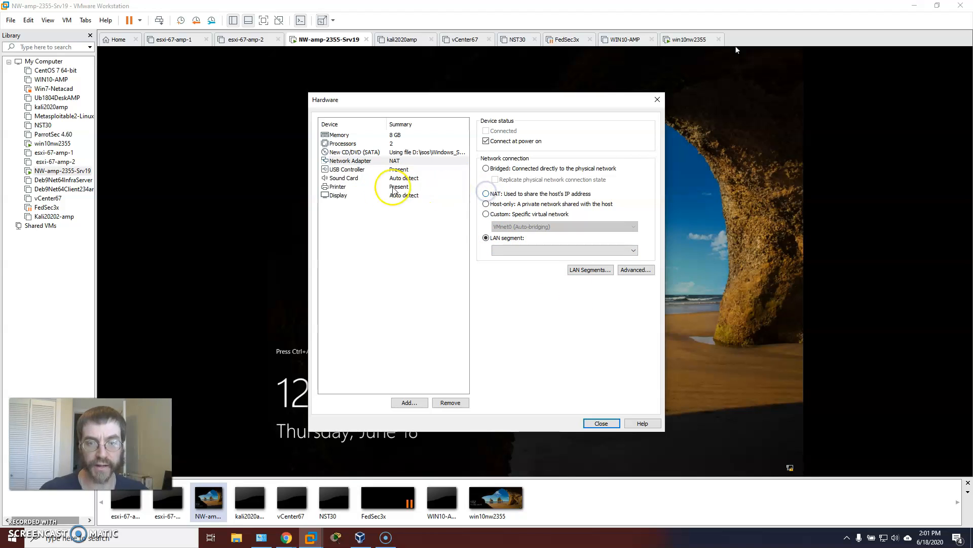
{"action": "left_click", "coordinate": [486, 194]}
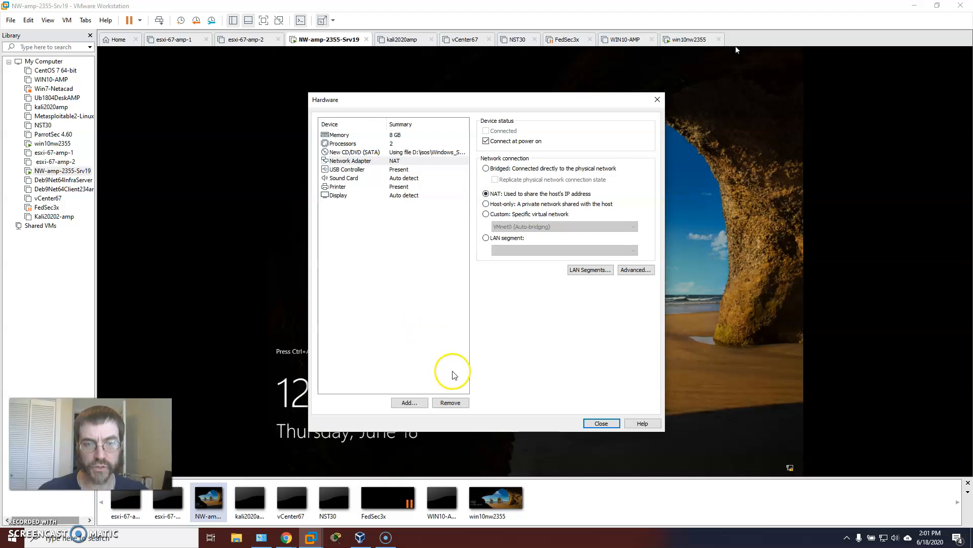
Step: Enable virtualization of Intel VT-x/EPT or AMD-V/RVI, CPU performance counters and IOMMU for the virtual machine's processors
{"action": "left_click", "coordinate": [363, 144]}
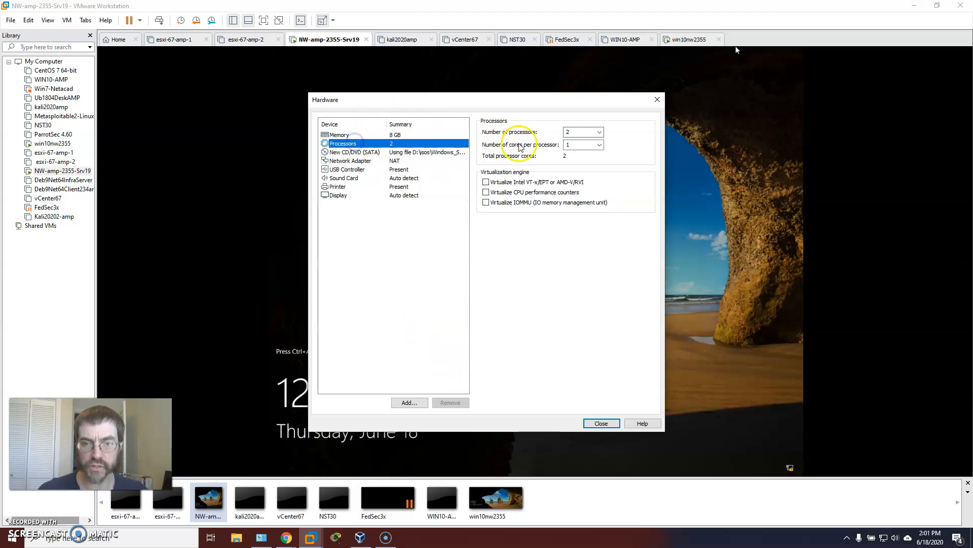
{"action": "left_click", "coordinate": [485, 182]}
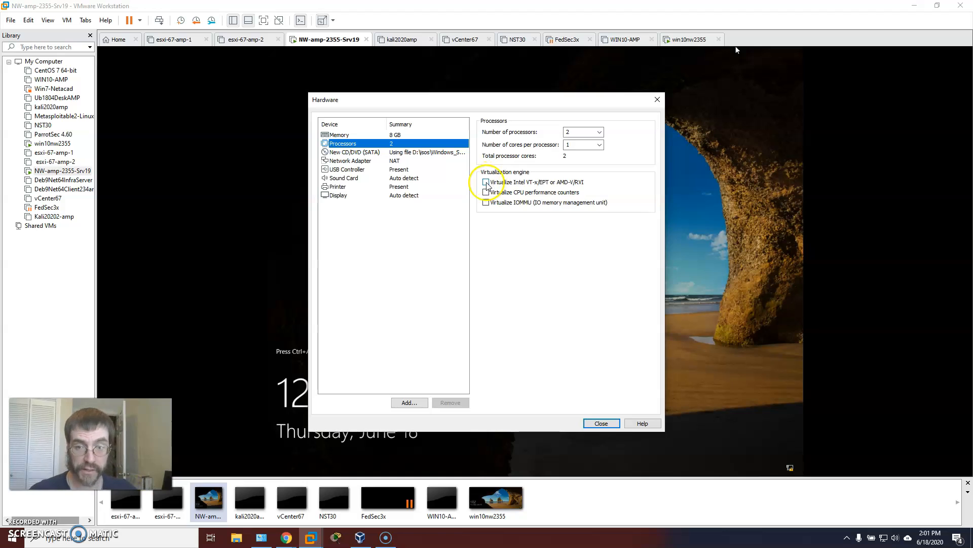
{"action": "left_click", "coordinate": [485, 192]}
{"action": "left_click", "coordinate": [485, 202]}
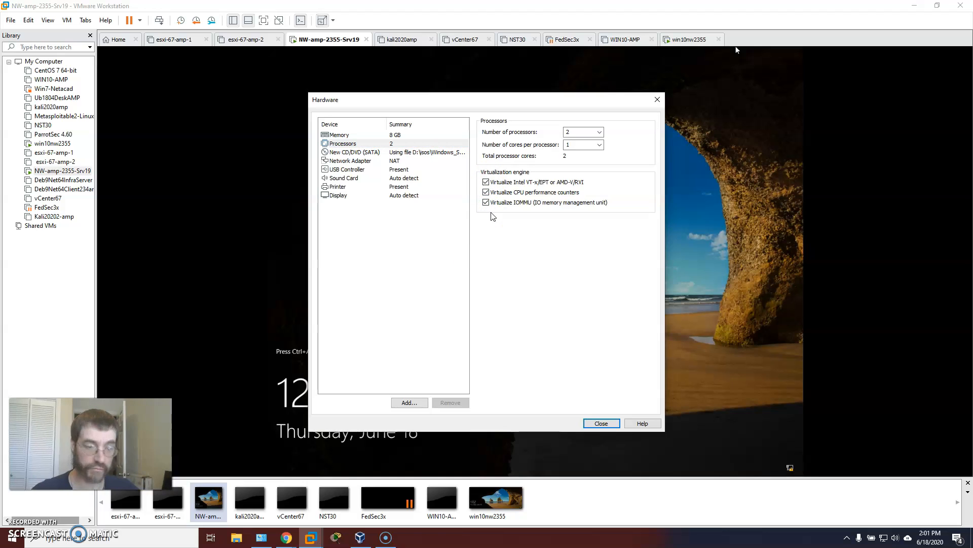
Step: Review the display, printer, sound card and USB controller settings, the USB compatibility choices, and the processor core options
{"action": "left_click", "coordinate": [338, 196]}
{"action": "left_click", "coordinate": [342, 187]}
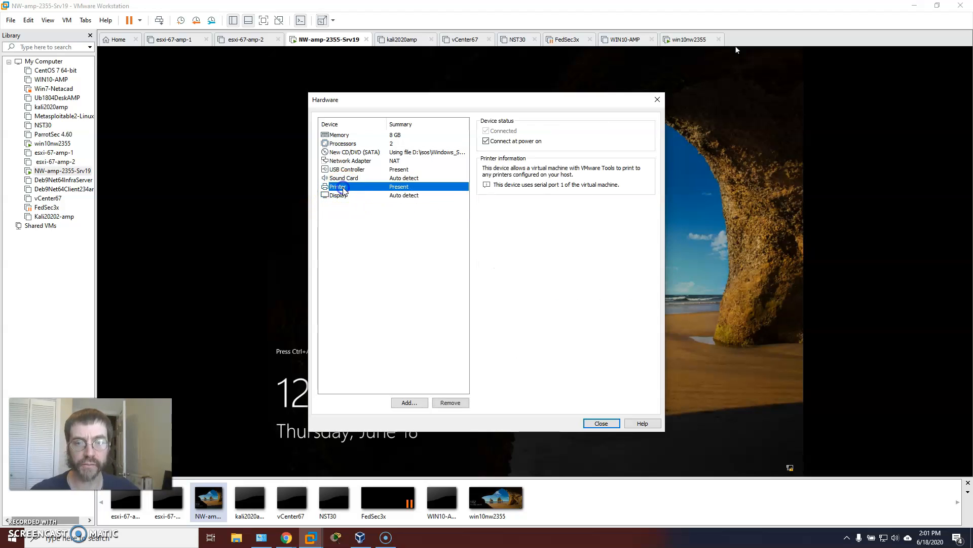
{"action": "left_click", "coordinate": [344, 178]}
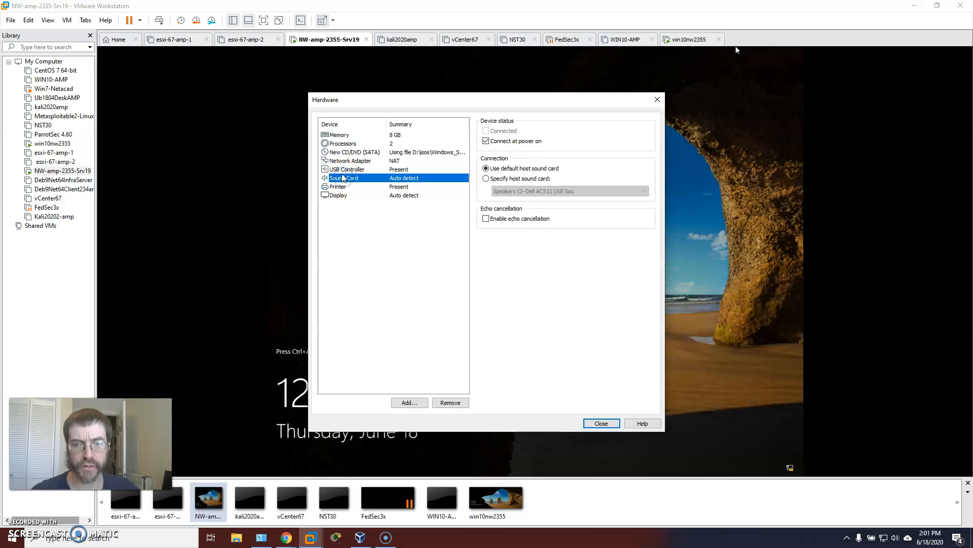
{"action": "left_click", "coordinate": [345, 170]}
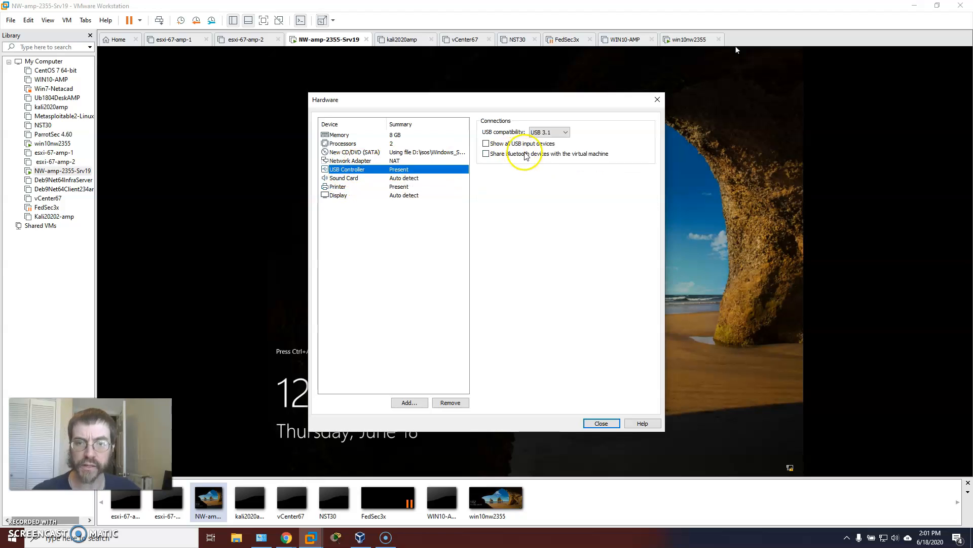
{"action": "left_click", "coordinate": [558, 137]}
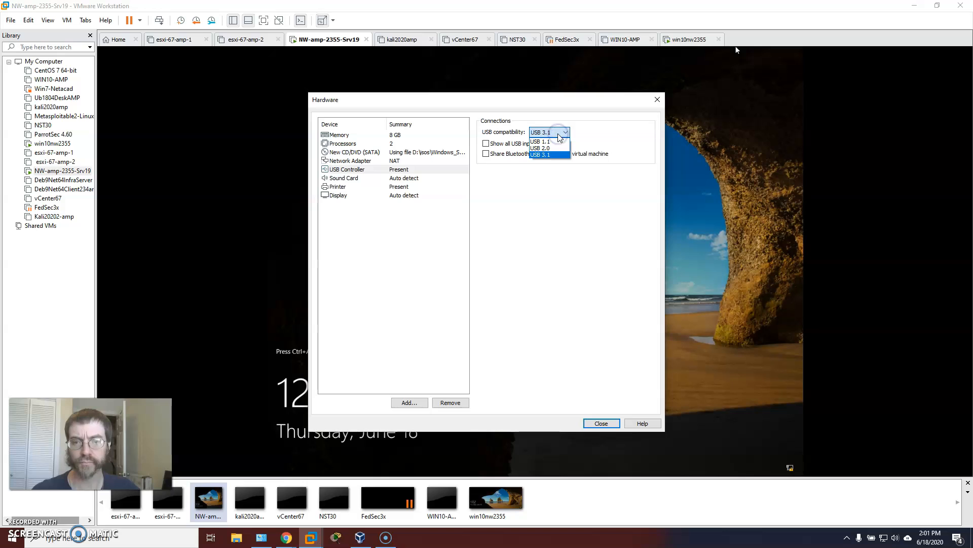
{"action": "left_click", "coordinate": [611, 127]}
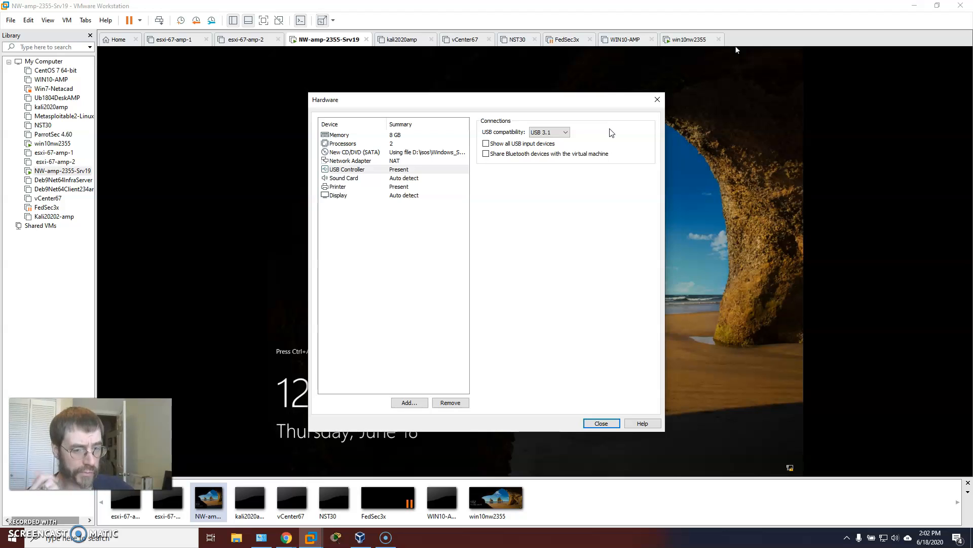
{"action": "left_click", "coordinate": [351, 143]}
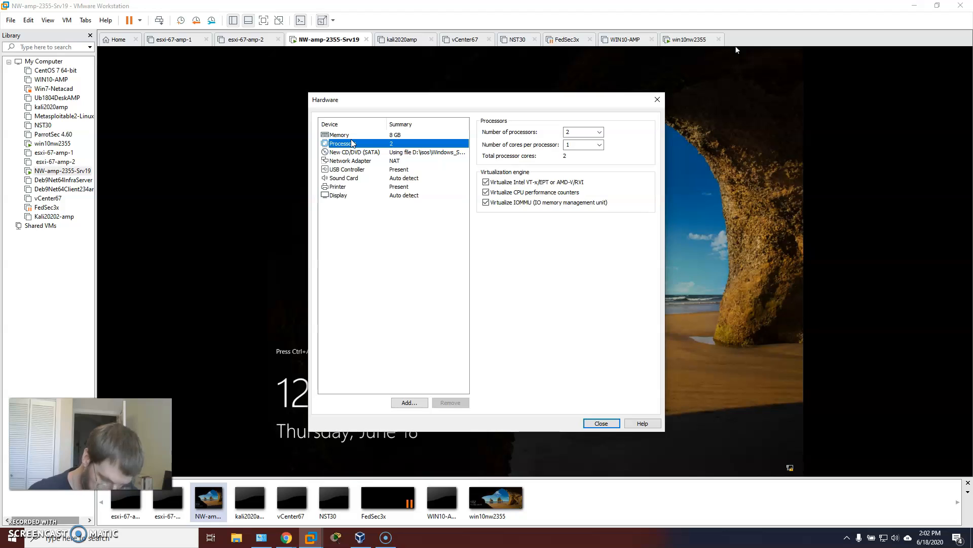
{"action": "left_click", "coordinate": [600, 145]}
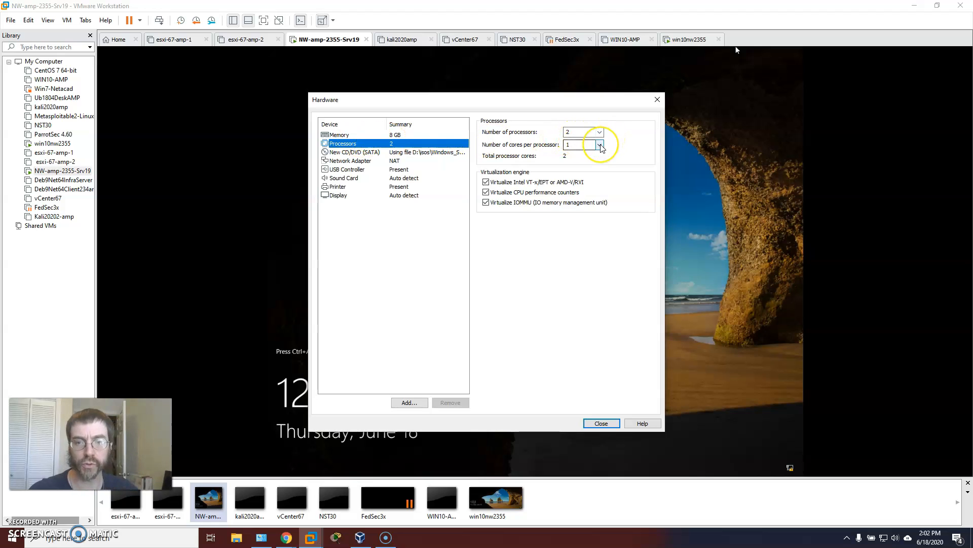
{"action": "left_click", "coordinate": [600, 145]}
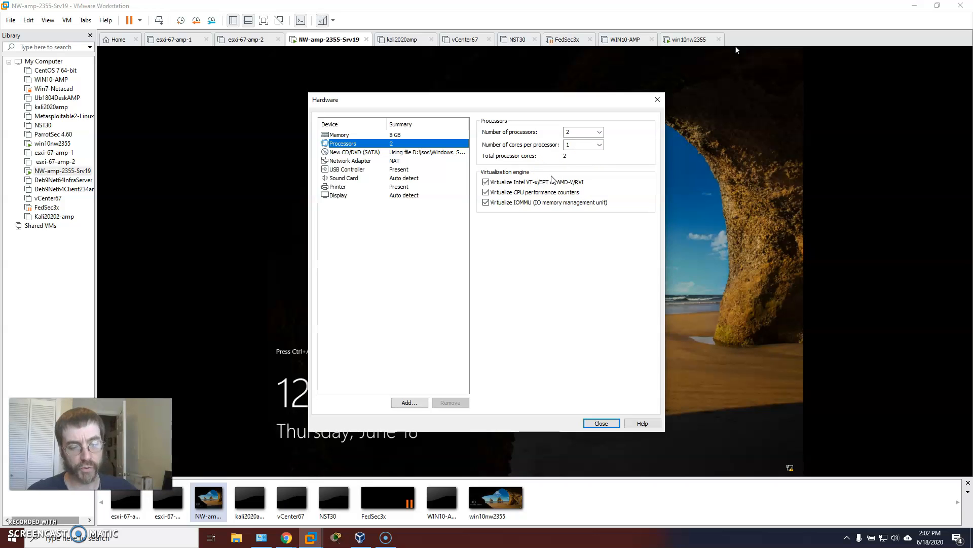
Step: Close the hardware settings and finish the wizard to create the Srv2k16sysctr virtual machine
{"action": "left_click", "coordinate": [601, 423]}
{"action": "left_click", "coordinate": [530, 363]}
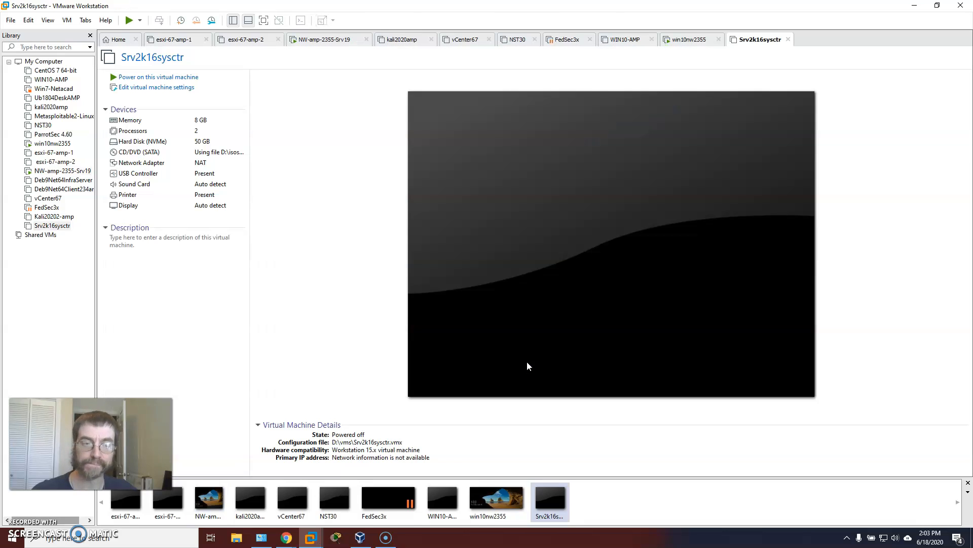
{"action": "left_click", "coordinate": [250, 183]}
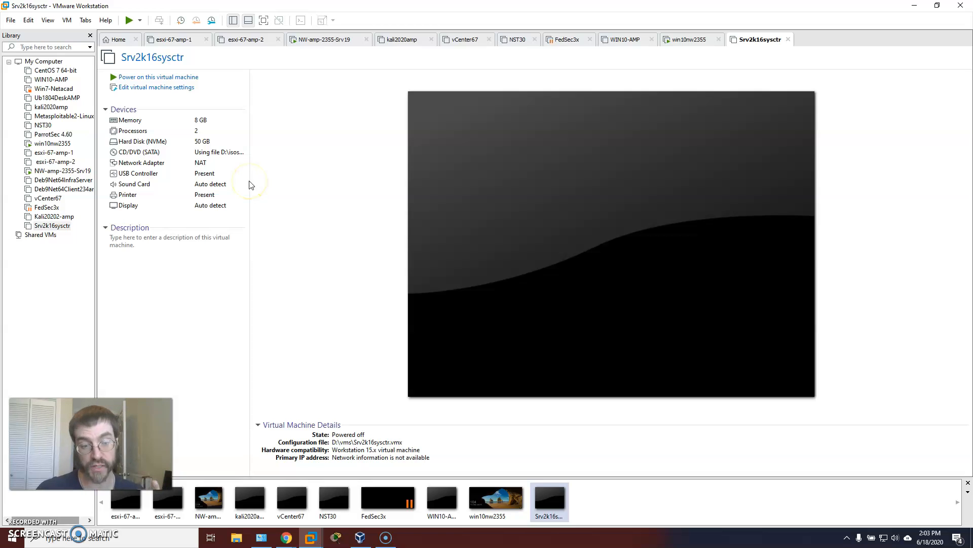